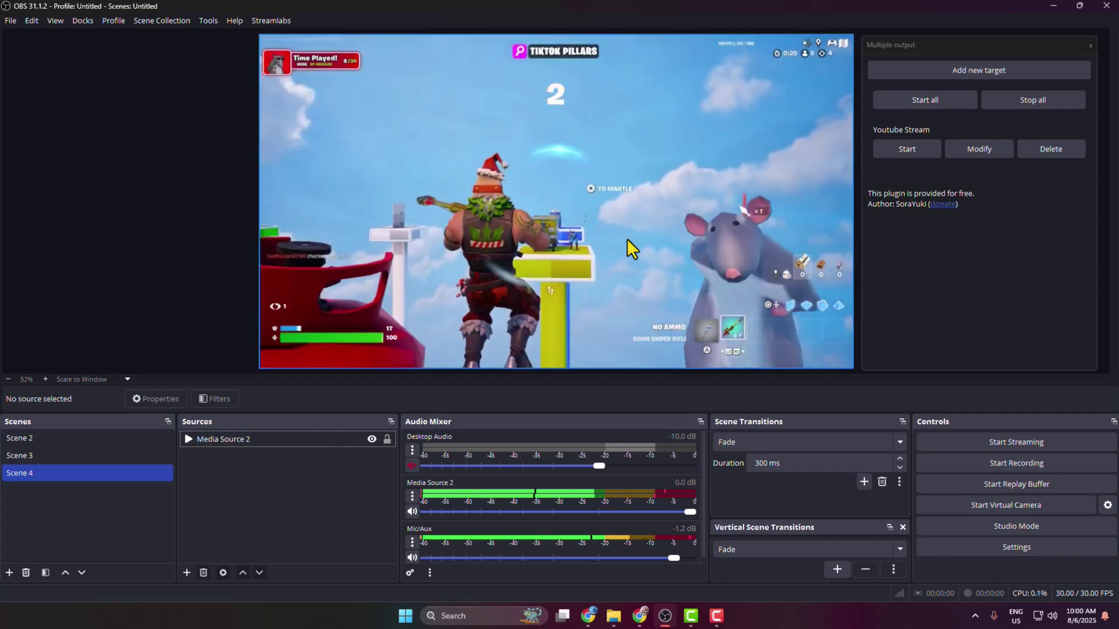
Step: Switch from OBS Studio to the StreamElements website in Chrome
{"action": "key", "text": "alt+Tab"}
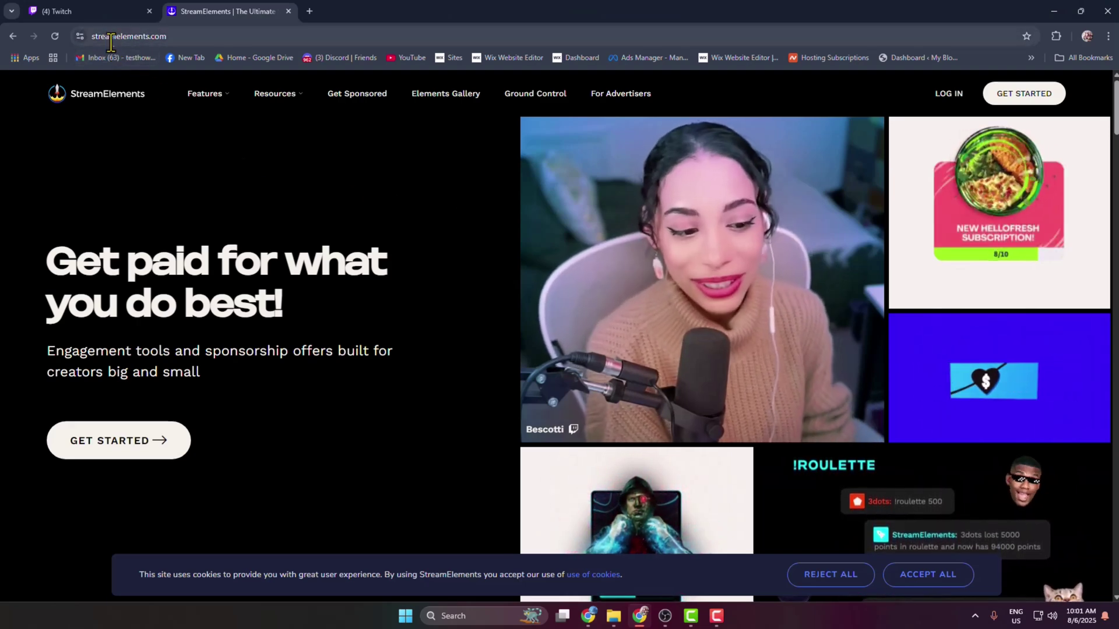
Step: Log in to StreamElements using the Twitch account
{"action": "left_click", "coordinate": [949, 95]}
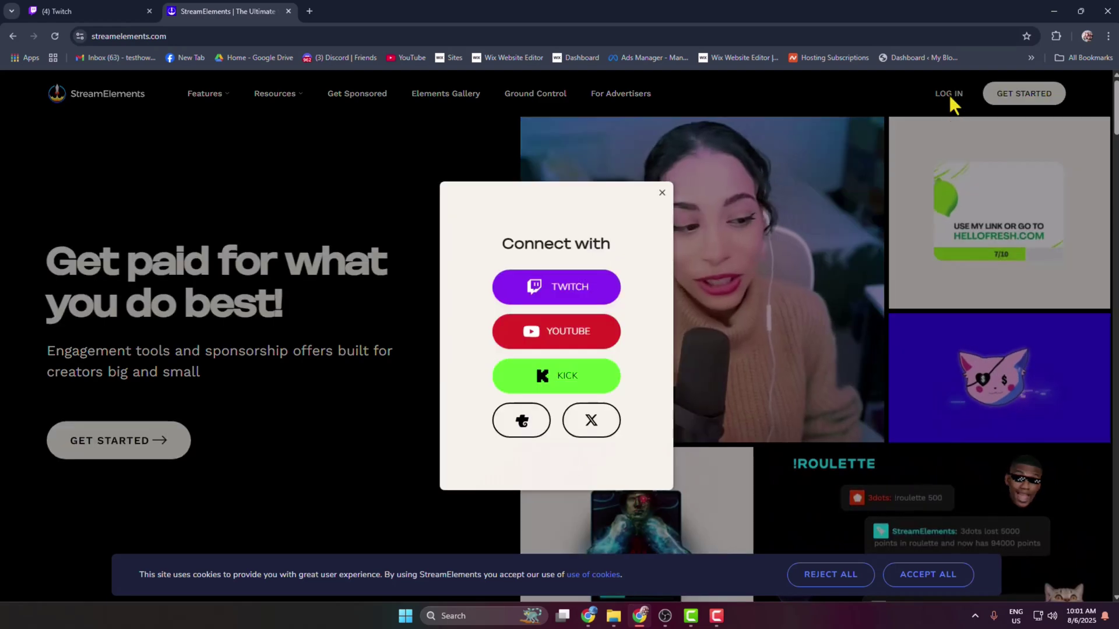
{"action": "left_click", "coordinate": [580, 295]}
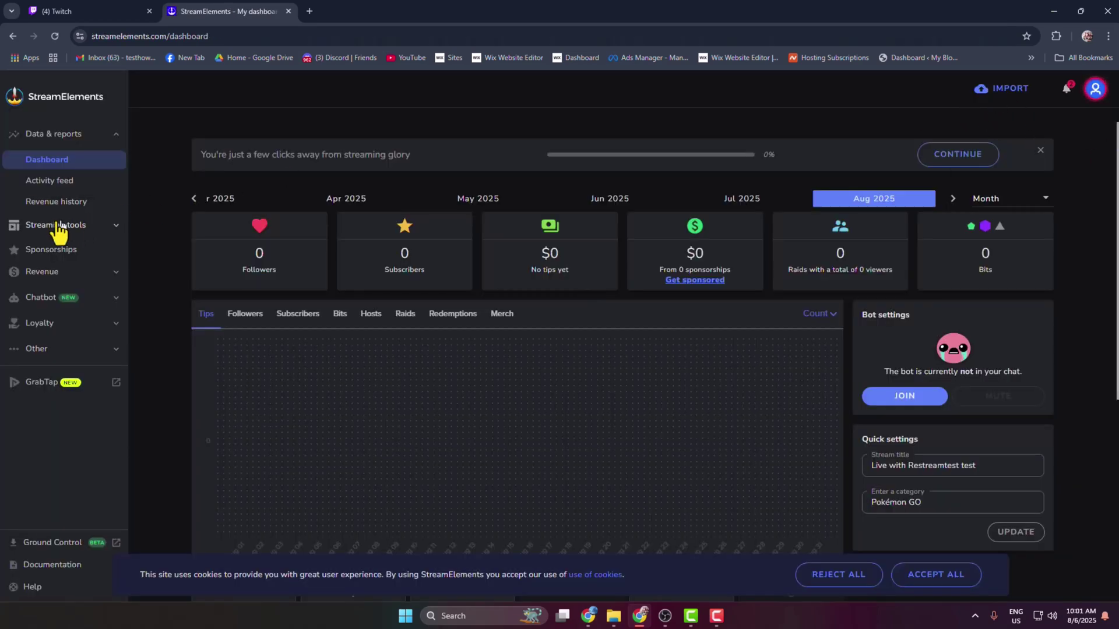
Step: Create a new 1080p overlay from Streaming tools > Overlays
{"action": "left_click", "coordinate": [104, 228]}
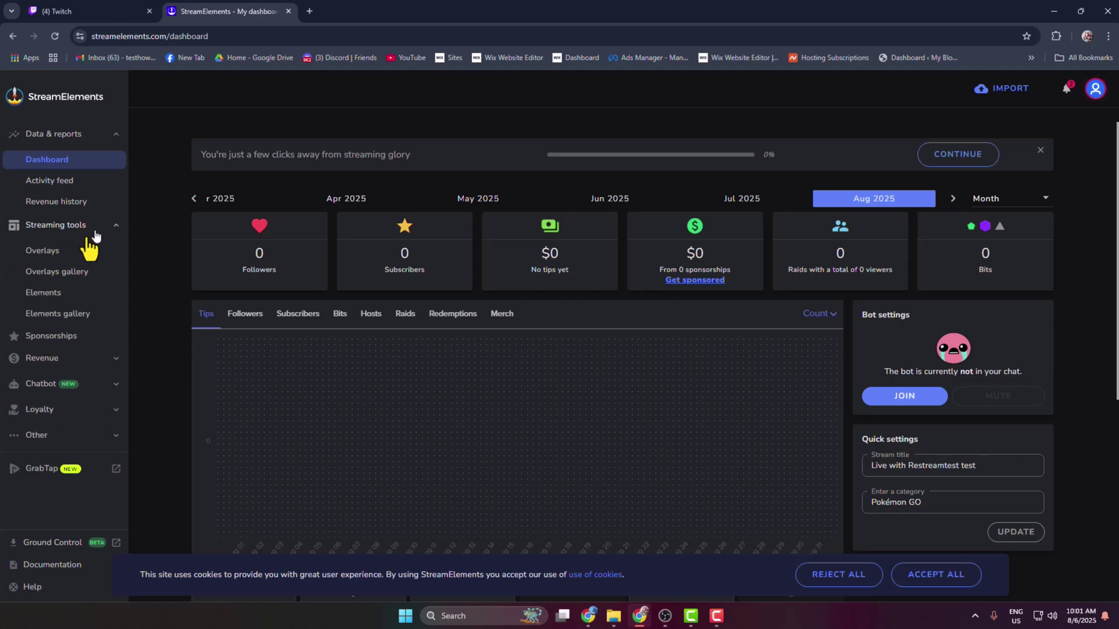
{"action": "left_click", "coordinate": [51, 252]}
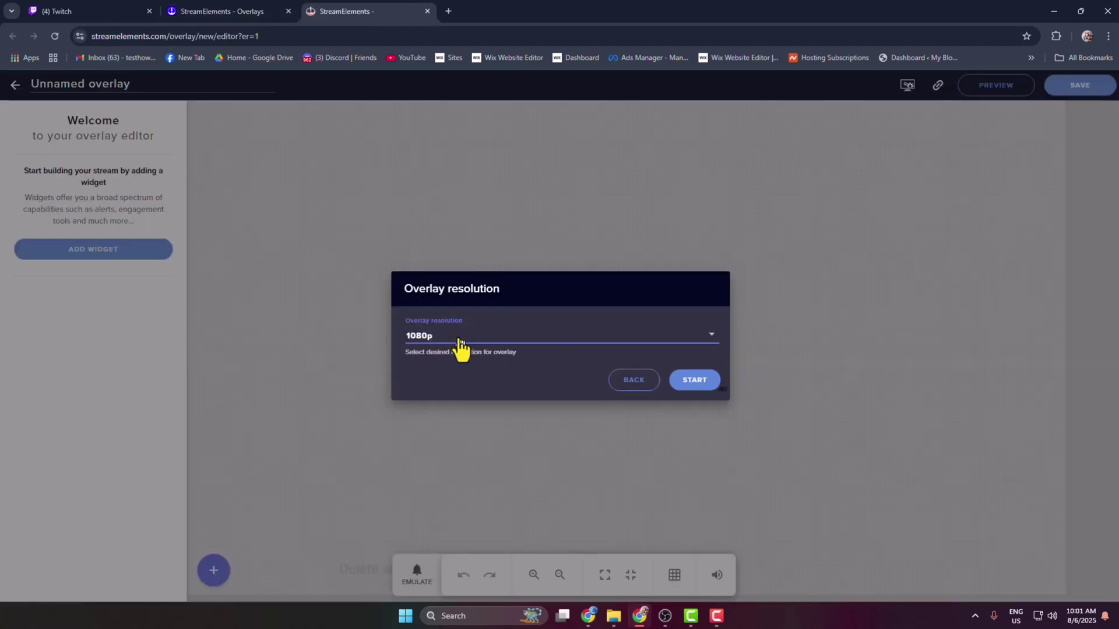
{"action": "left_click", "coordinate": [459, 344]}
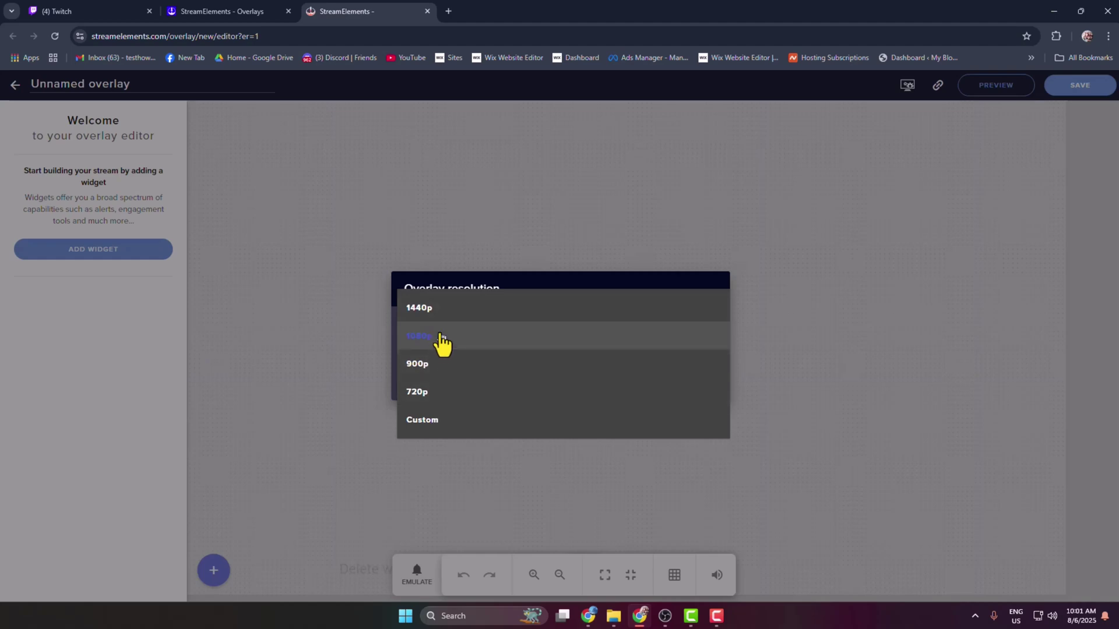
{"action": "left_click", "coordinate": [443, 337]}
{"action": "left_click", "coordinate": [690, 384]}
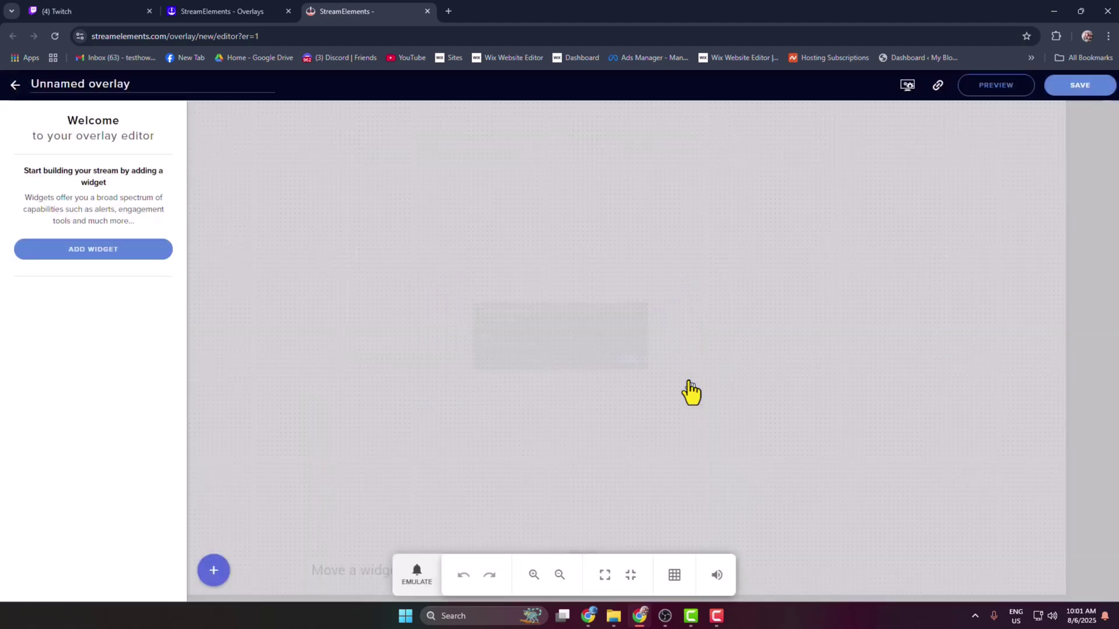
Step: Browse the widget menu to Labels > Followers > Total & All-time
{"action": "left_click", "coordinate": [61, 251]}
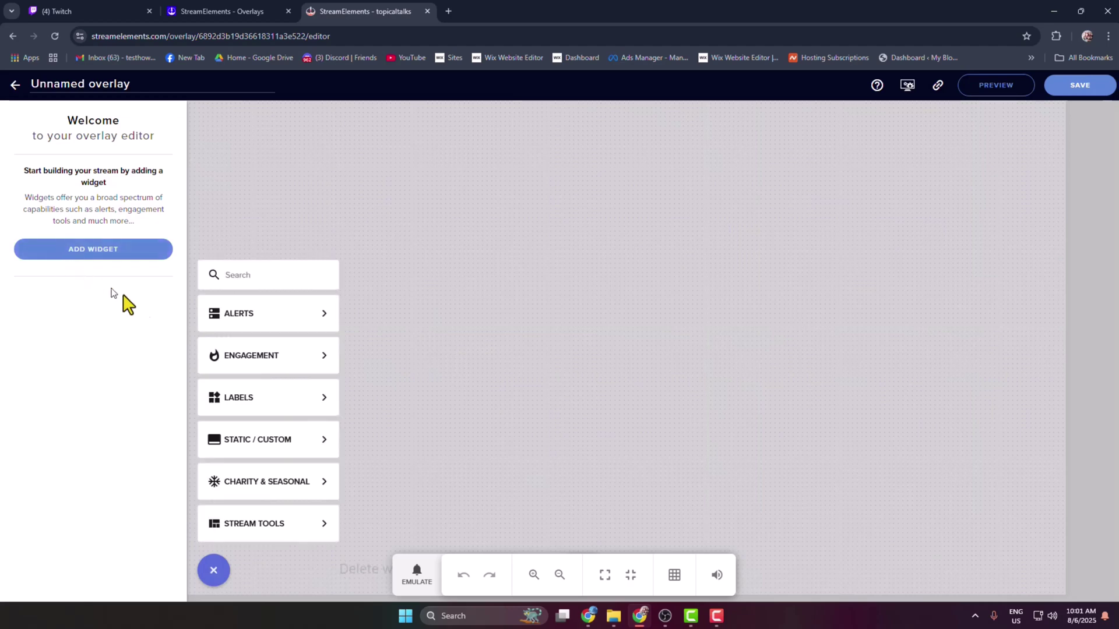
{"action": "mouse_move", "coordinate": [283, 403]}
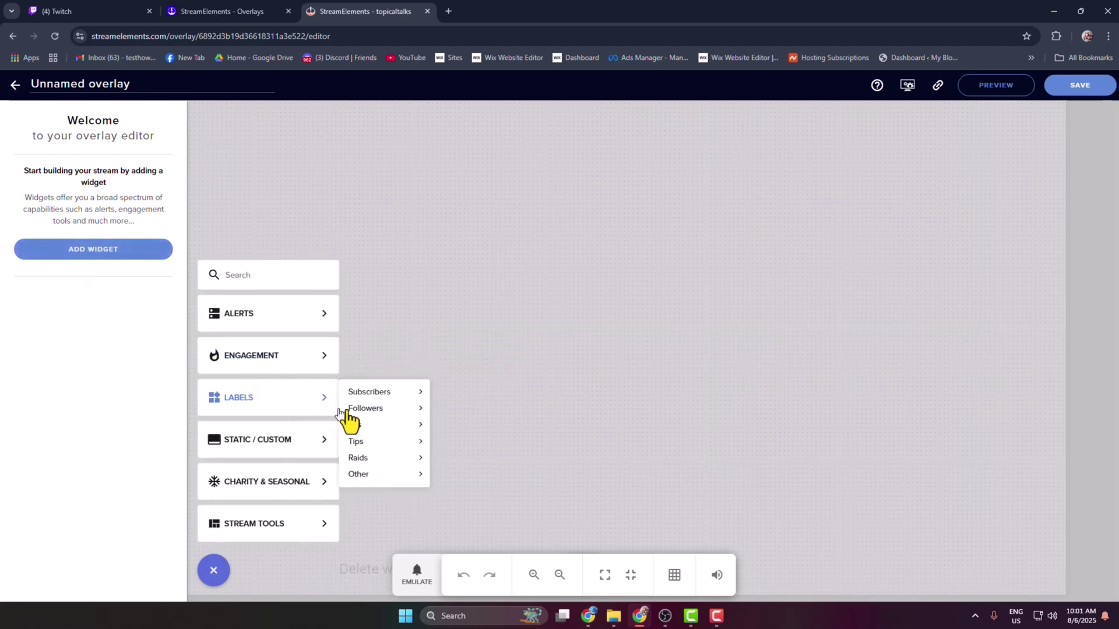
{"action": "mouse_move", "coordinate": [383, 420]}
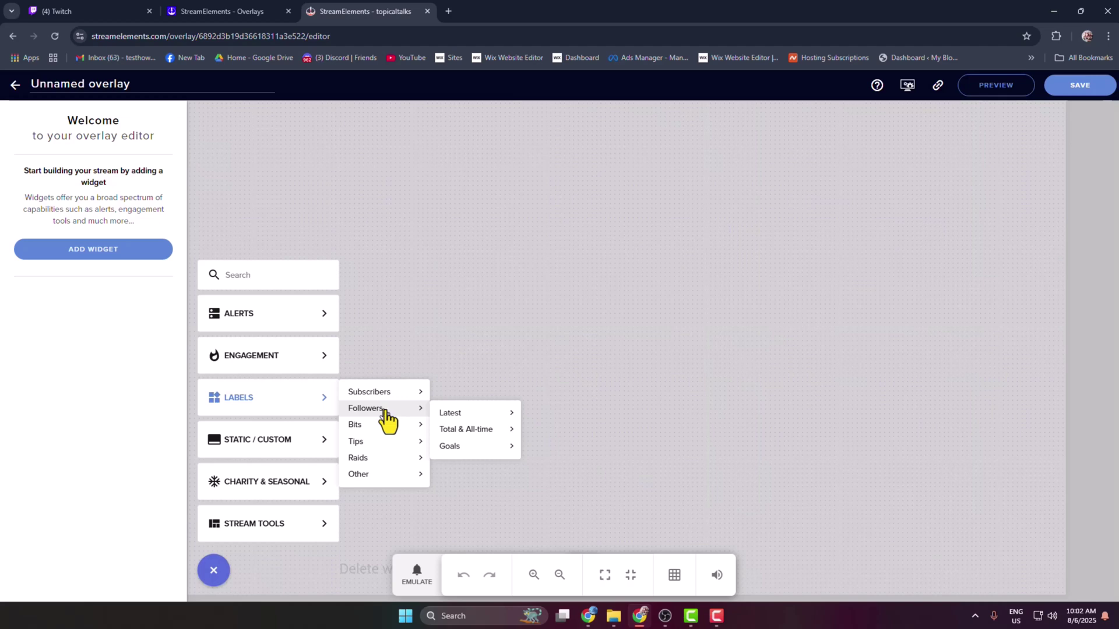
{"action": "mouse_move", "coordinate": [468, 421]}
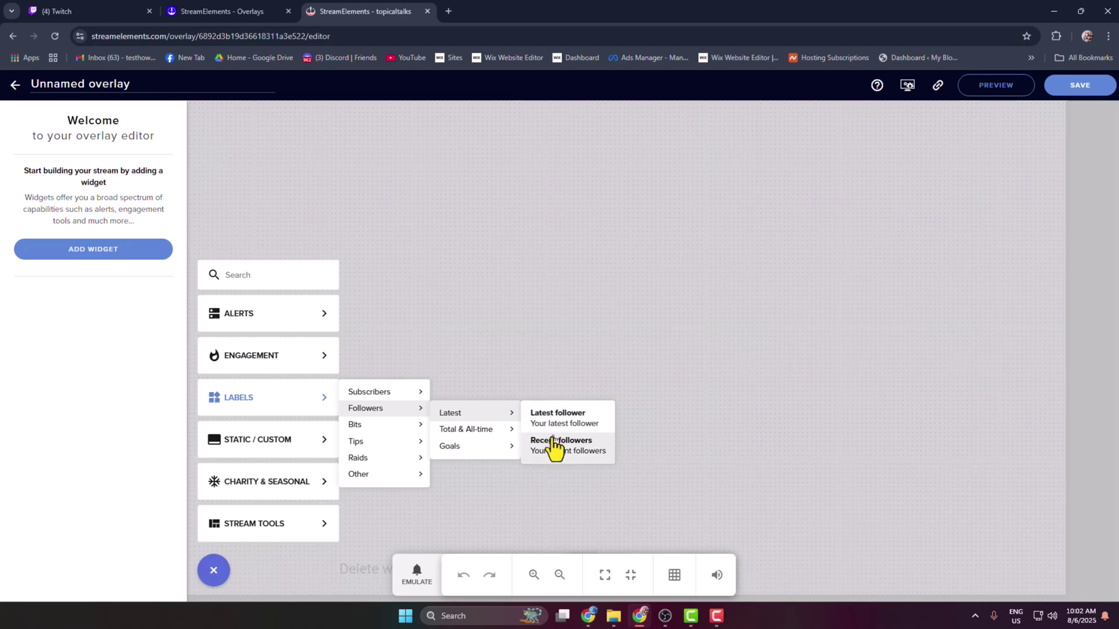
{"action": "mouse_move", "coordinate": [501, 436]}
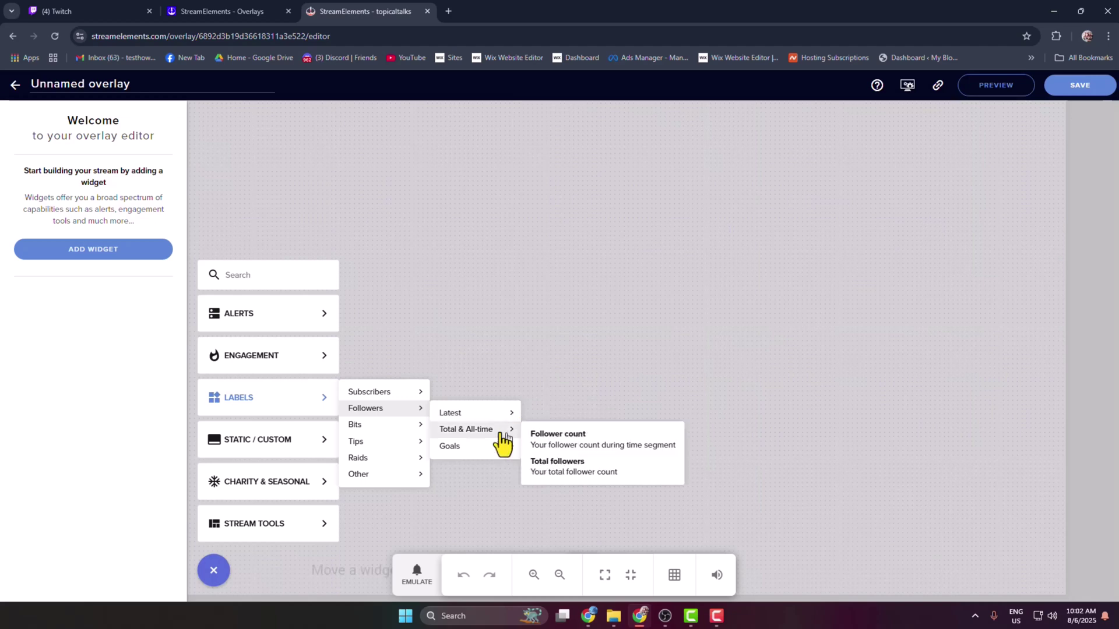
Step: Add a Follower count label, move it off the canvas corner and enlarge its box
{"action": "left_click", "coordinate": [565, 443]}
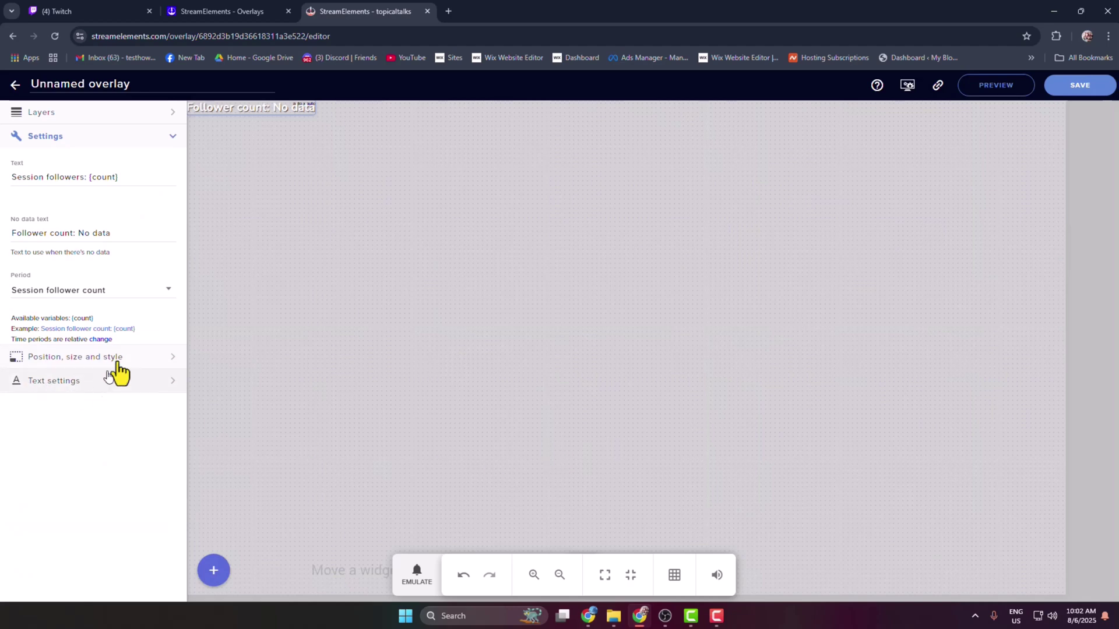
{"action": "left_click_drag", "start_coordinate": [247, 111], "coordinate": [304, 144]}
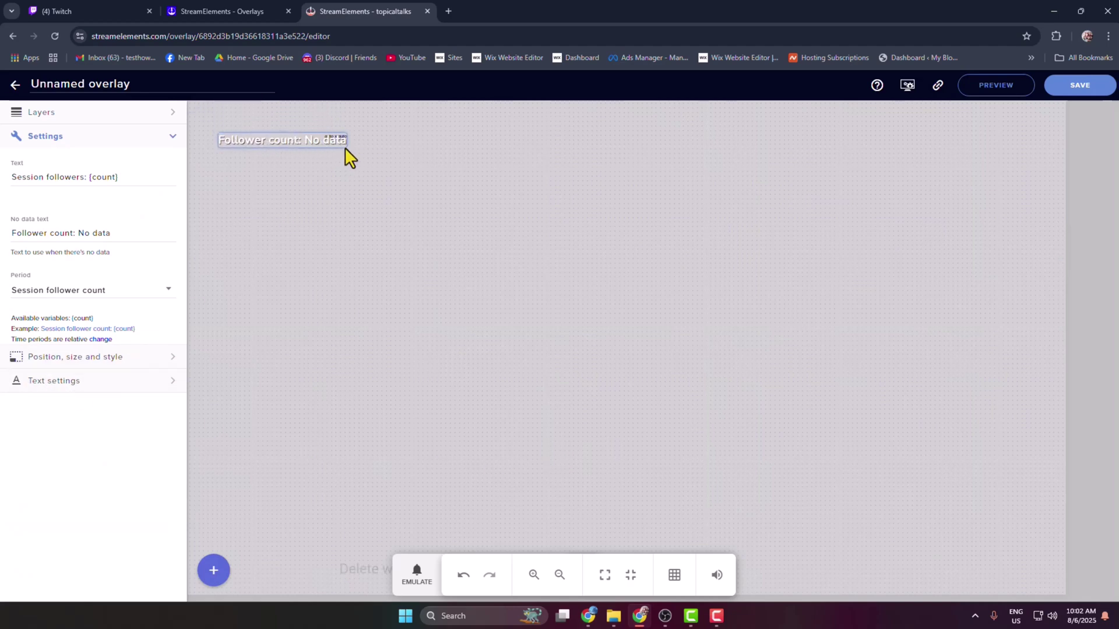
{"action": "left_click_drag", "start_coordinate": [346, 146], "coordinate": [420, 168]}
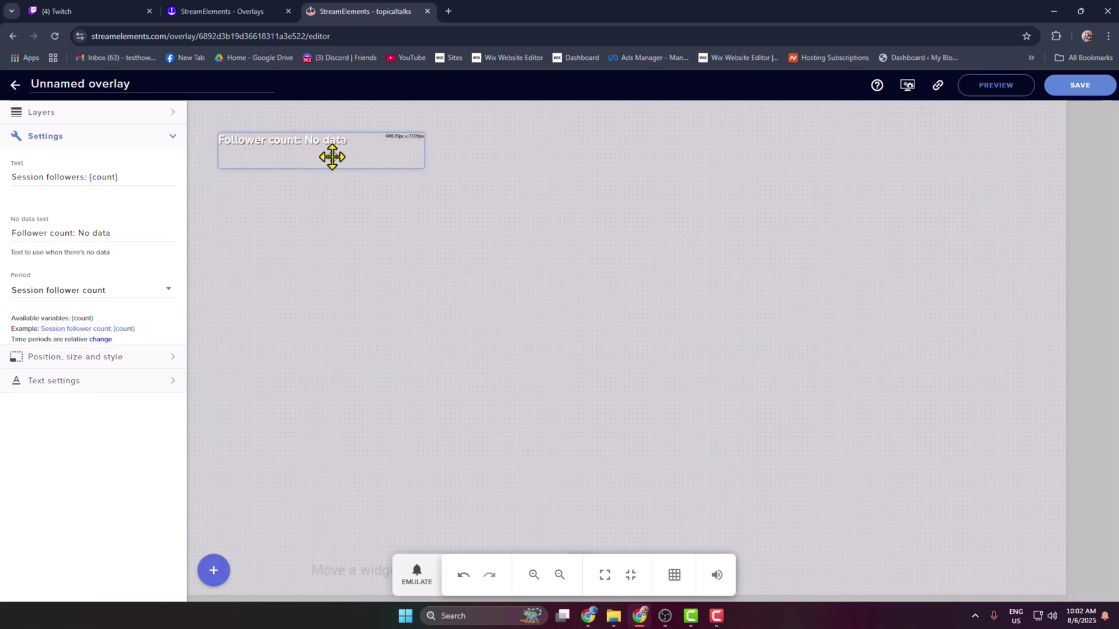
Step: Set the label's font to Nunito Sans at size 36
{"action": "left_click", "coordinate": [54, 381]}
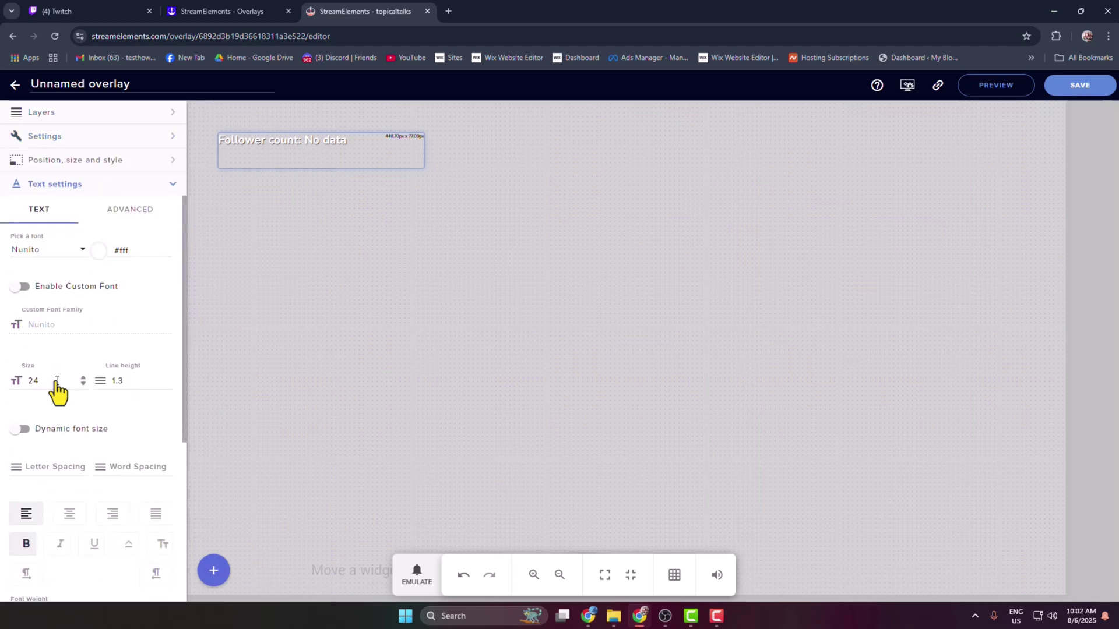
{"action": "left_click", "coordinate": [50, 255]}
{"action": "left_click", "coordinate": [38, 311]}
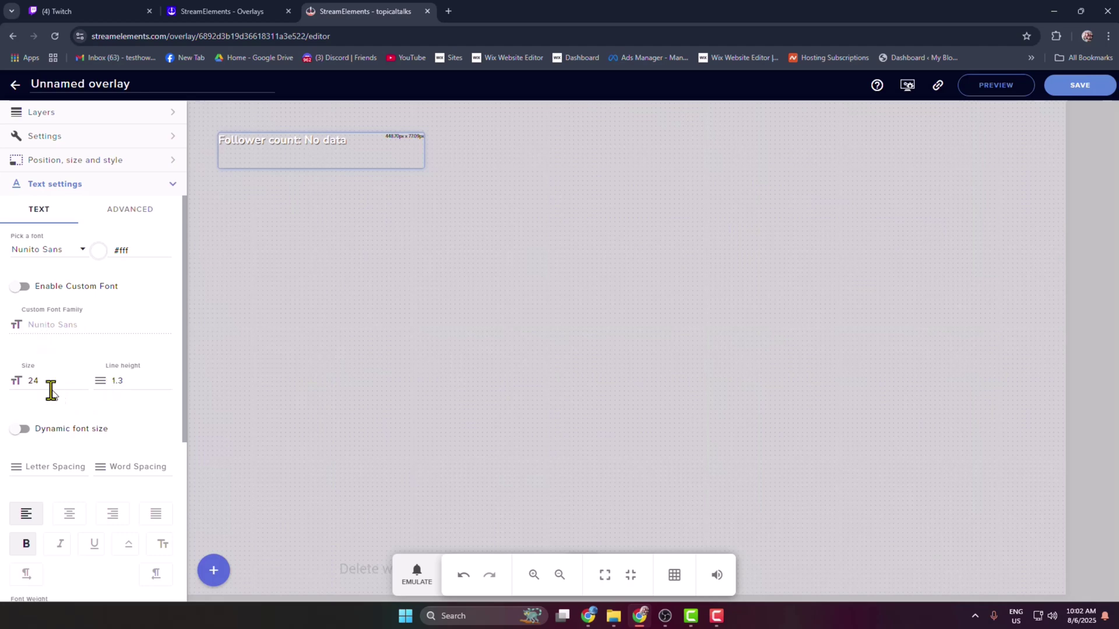
{"action": "left_click", "coordinate": [83, 377]}
{"action": "left_click", "coordinate": [84, 377]}
{"action": "left_click", "coordinate": [83, 377]}
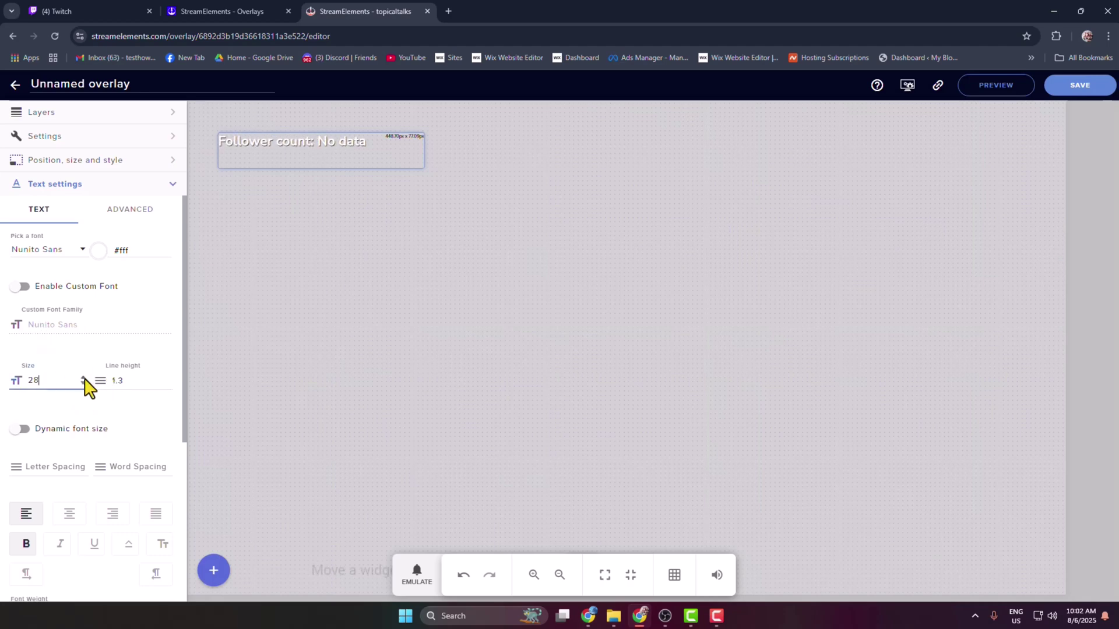
{"action": "left_click", "coordinate": [83, 377]}
{"action": "left_click", "coordinate": [83, 377]}
{"action": "left_click", "coordinate": [83, 377]}
{"action": "left_click", "coordinate": [83, 377]}
{"action": "left_click", "coordinate": [83, 377]}
{"action": "left_click", "coordinate": [84, 377]}
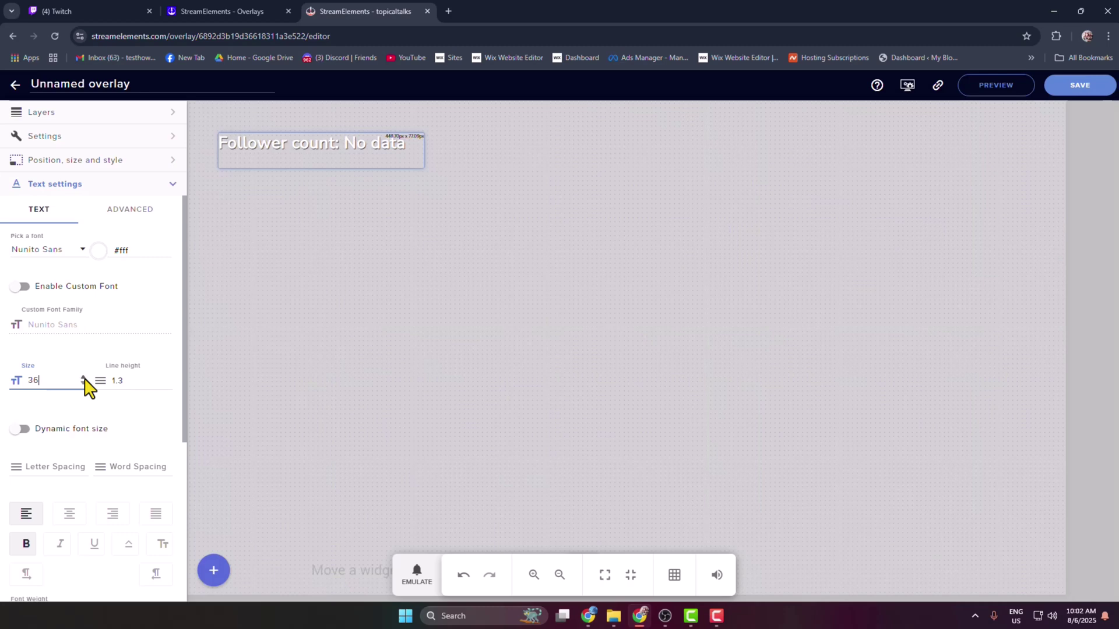
Step: Colour the follower count text red, rgb(230, 14, 14), and review the advanced text options
{"action": "left_click", "coordinate": [99, 252]}
{"action": "left_click", "coordinate": [142, 277]}
{"action": "left_click", "coordinate": [143, 268]}
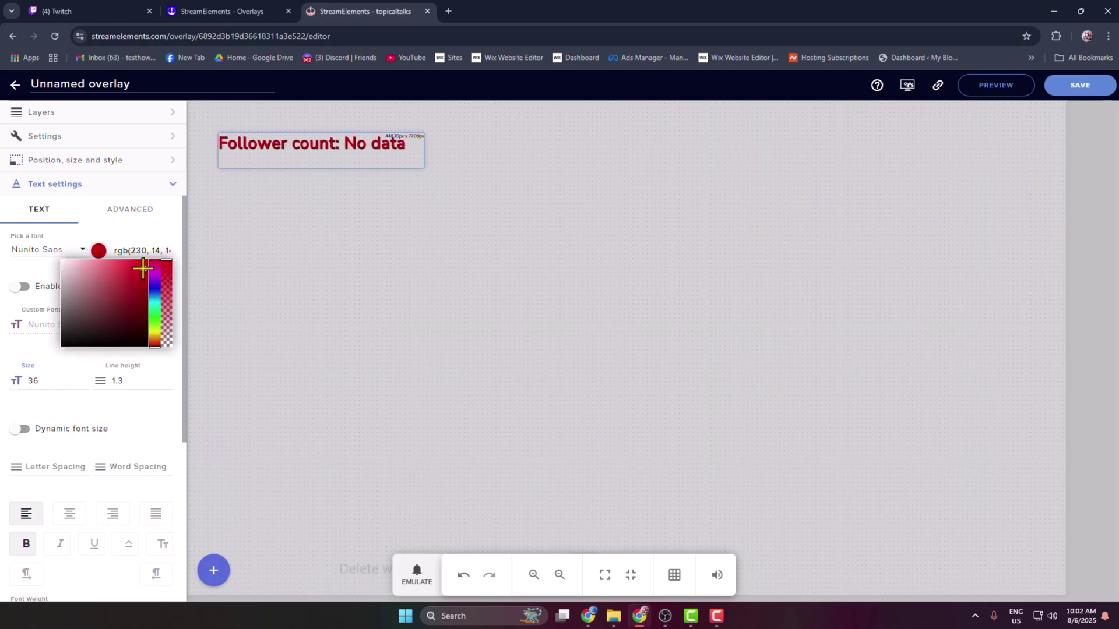
{"action": "left_click", "coordinate": [132, 216]}
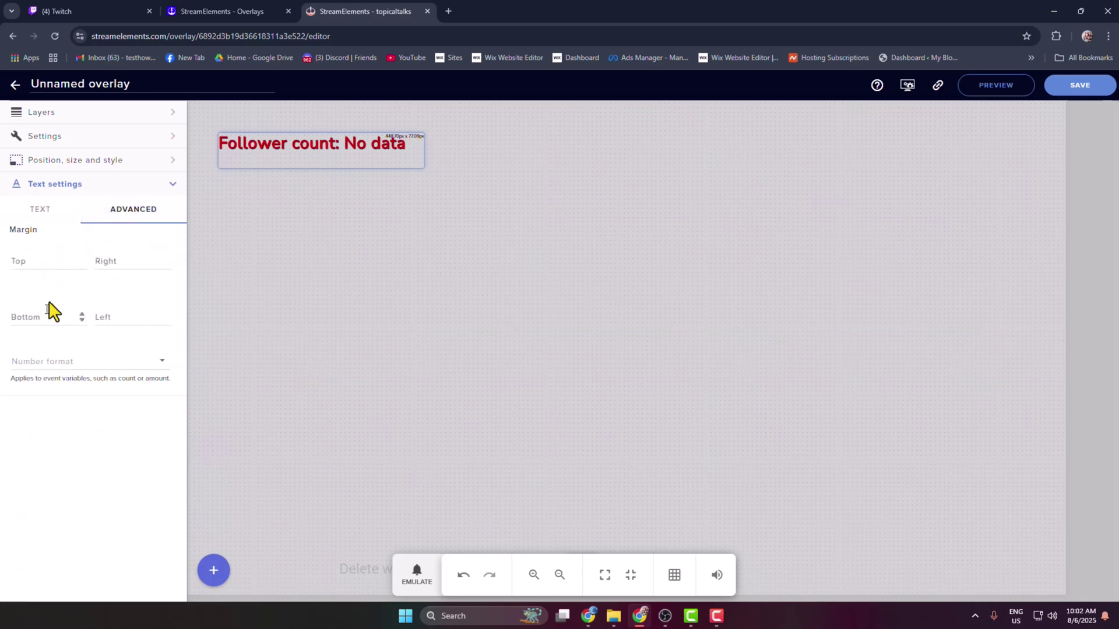
{"action": "left_click", "coordinate": [40, 210]}
{"action": "scroll", "coordinate": [87, 385], "scroll_direction": "down", "scroll_amount": 5}
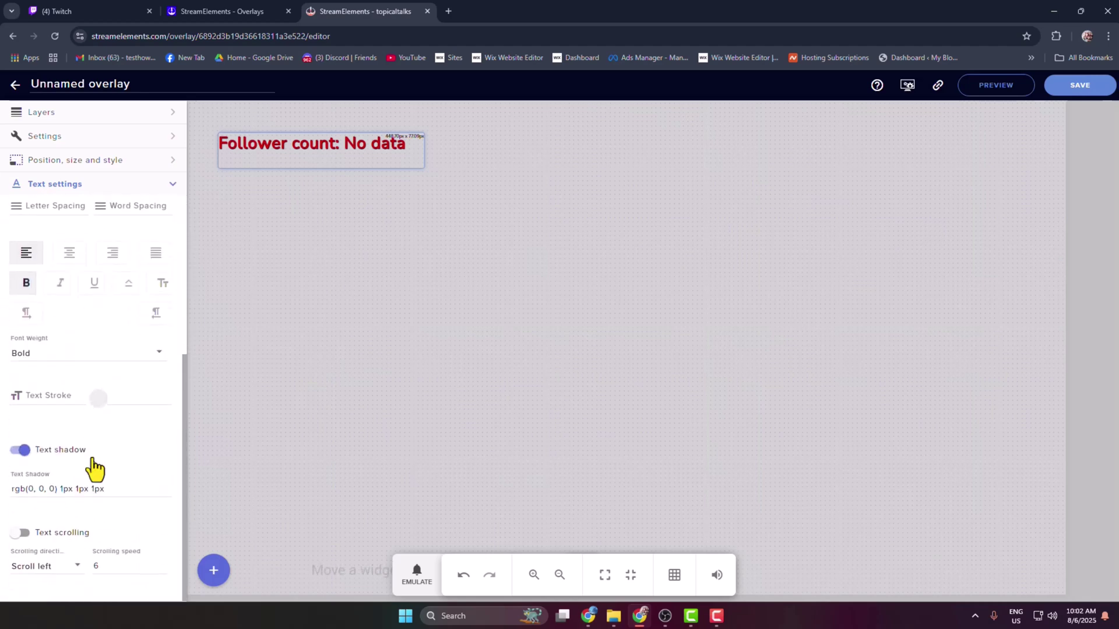
{"action": "scroll", "coordinate": [65, 499], "scroll_direction": "up", "scroll_amount": 5}
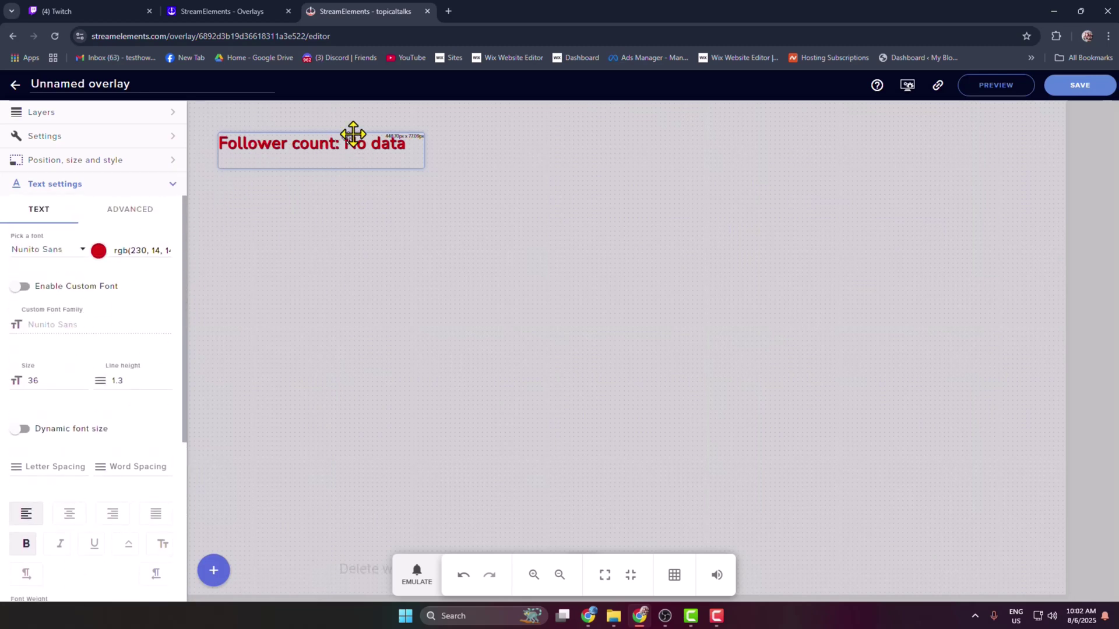
{"action": "left_click", "coordinate": [108, 8]}
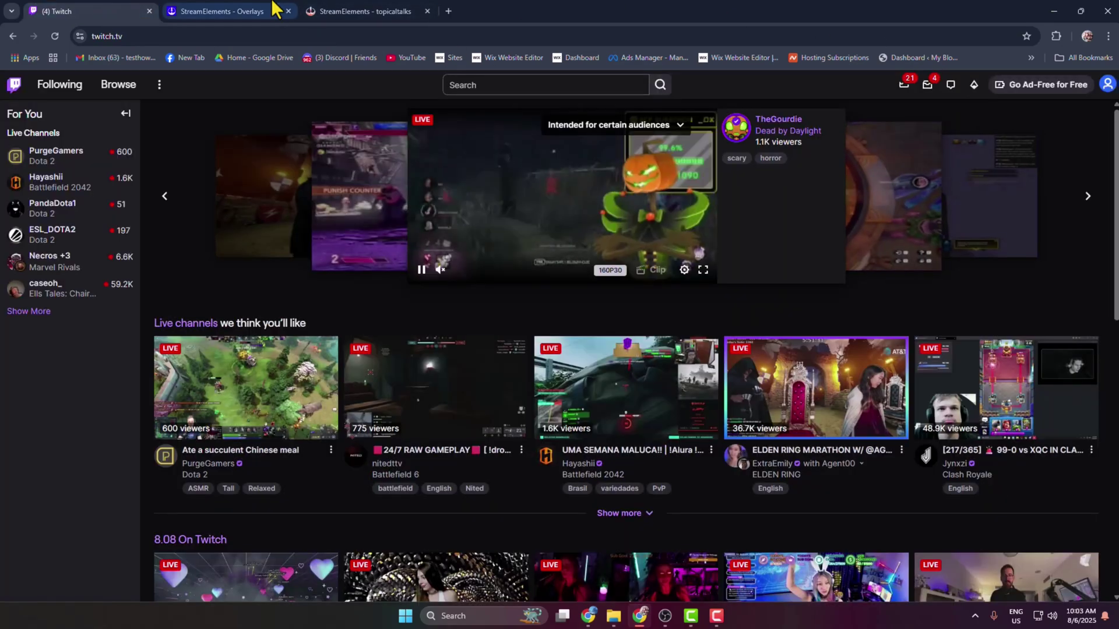
{"action": "left_click", "coordinate": [384, 6]}
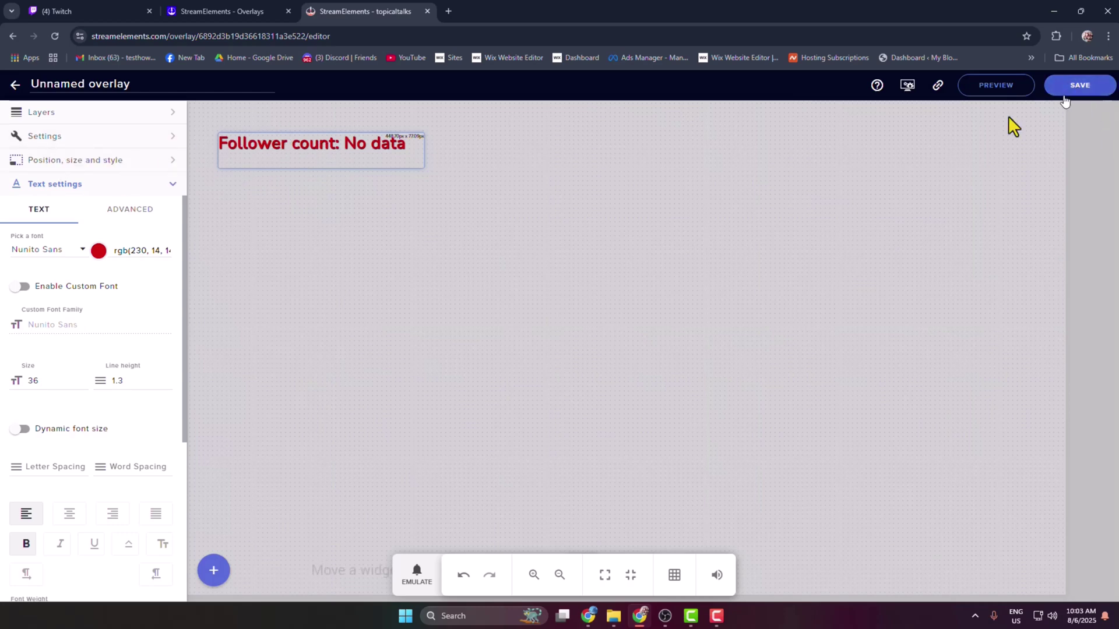
Step: Save the overlay as 'follwer count', copy its URL, and return to OBS Studio
{"action": "left_click", "coordinate": [96, 117]}
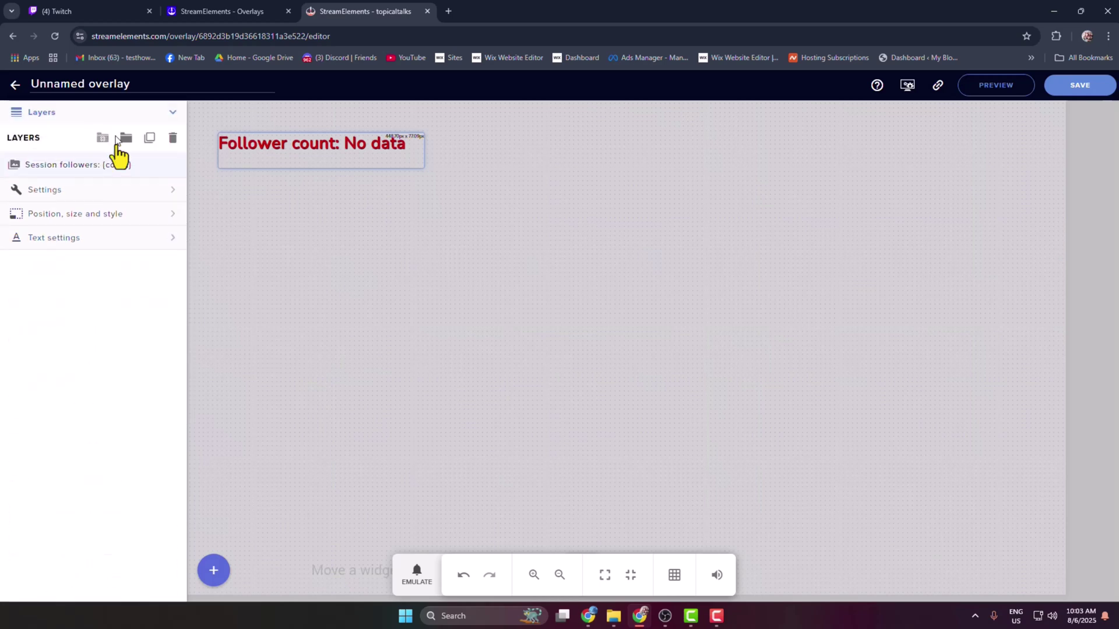
{"action": "left_click", "coordinate": [46, 194]}
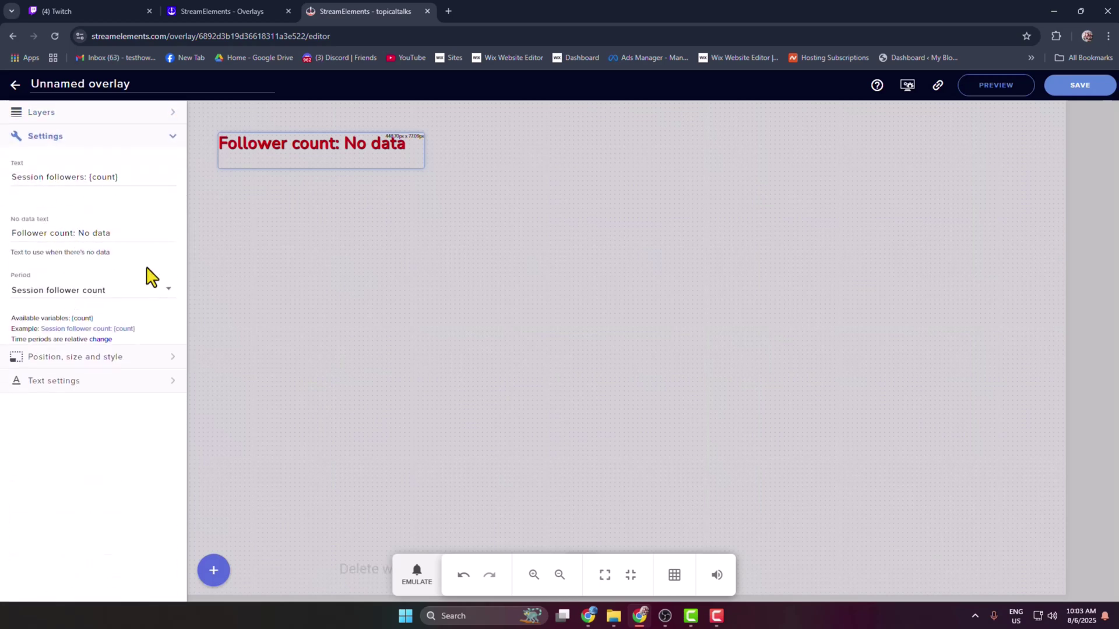
{"action": "left_click", "coordinate": [1078, 87]}
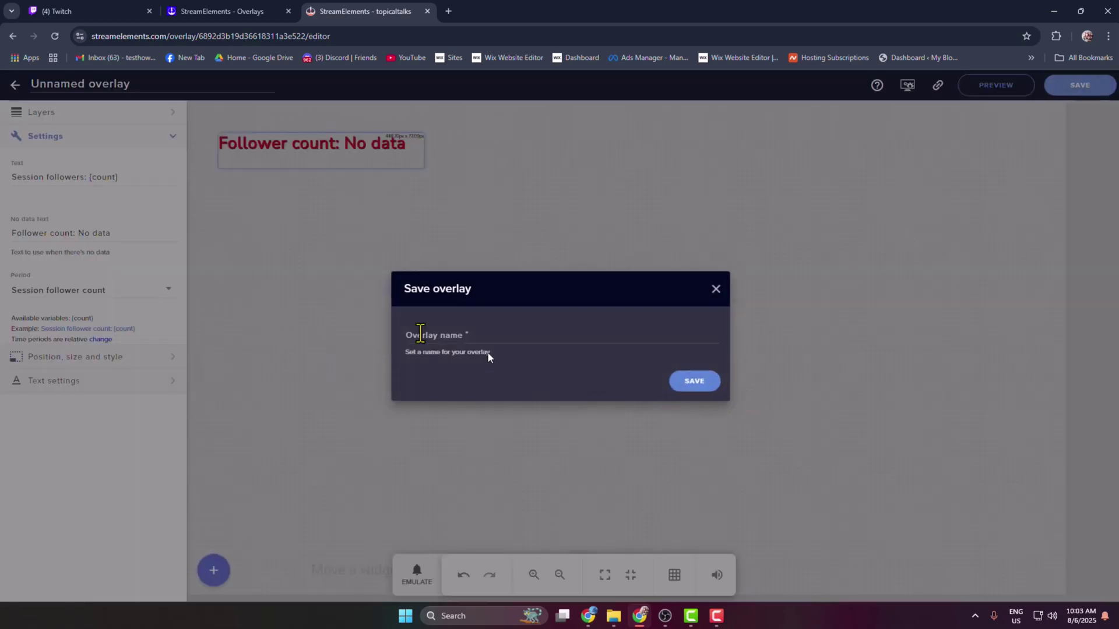
{"action": "left_click", "coordinate": [451, 336]}
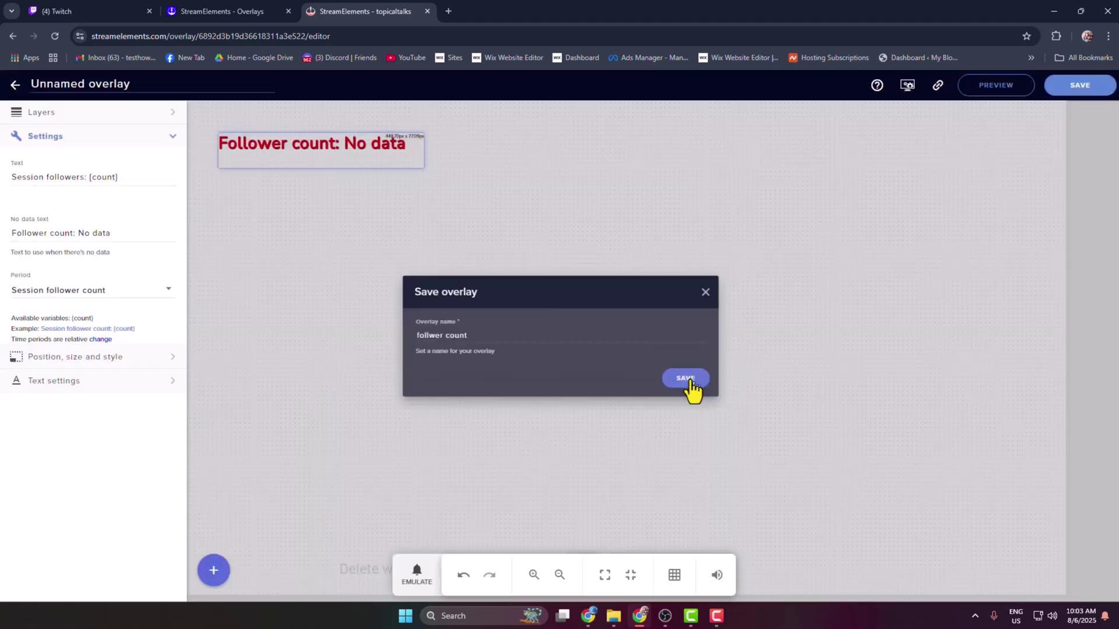
{"action": "left_click", "coordinate": [691, 385]}
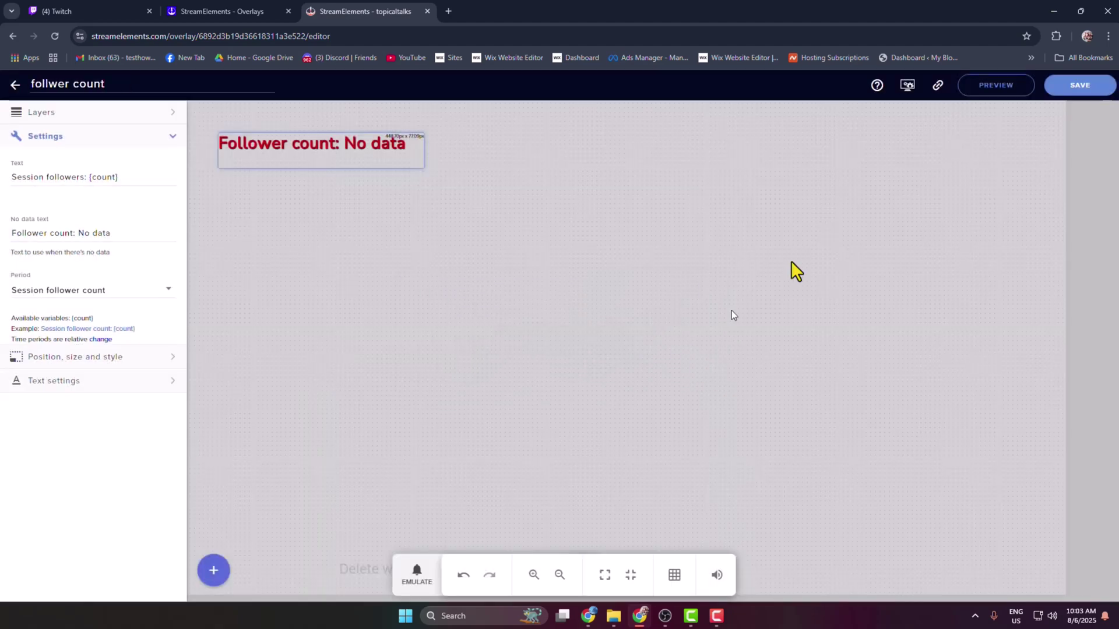
{"action": "left_click", "coordinate": [937, 87]}
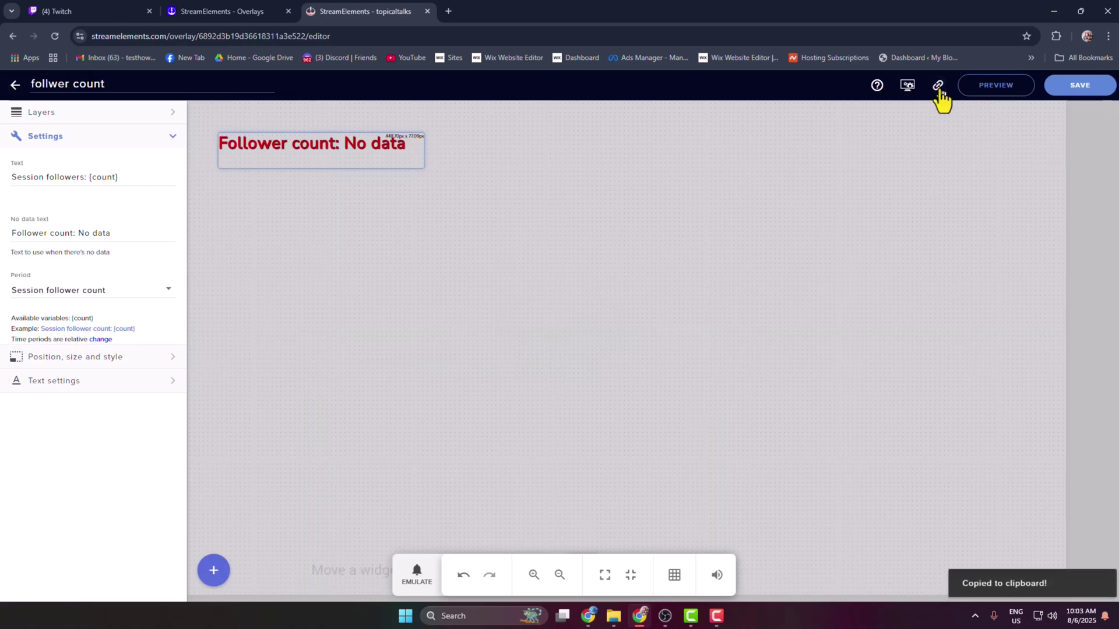
{"action": "left_click", "coordinate": [670, 617]}
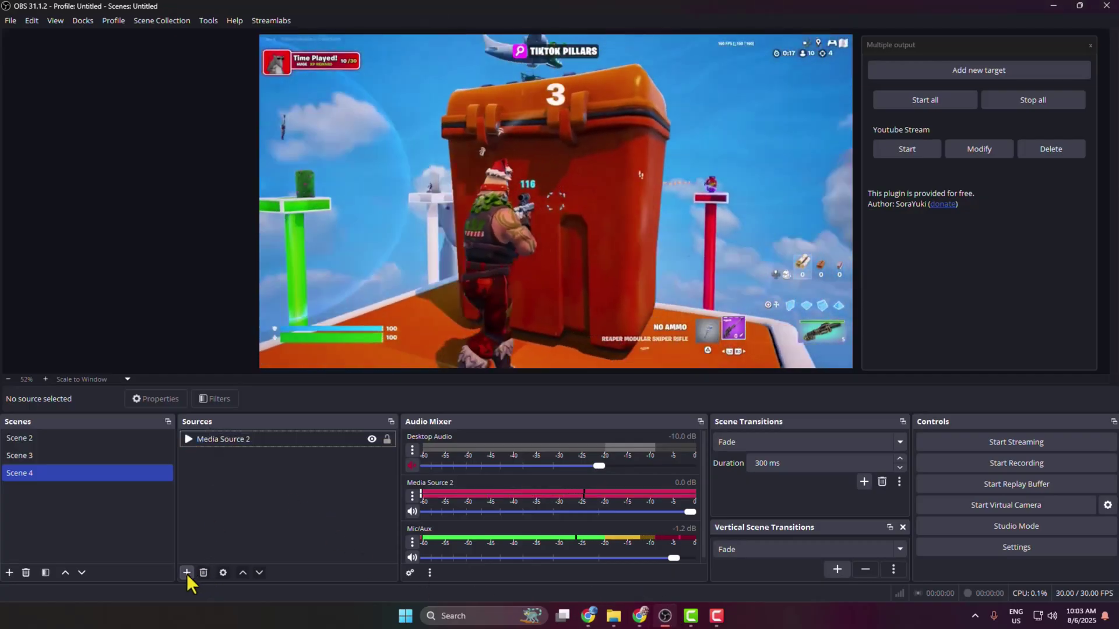
Step: Add a 'follower count' browser source with the pasted overlay URL, placed at the preview's upper right
{"action": "left_click", "coordinate": [186, 572]}
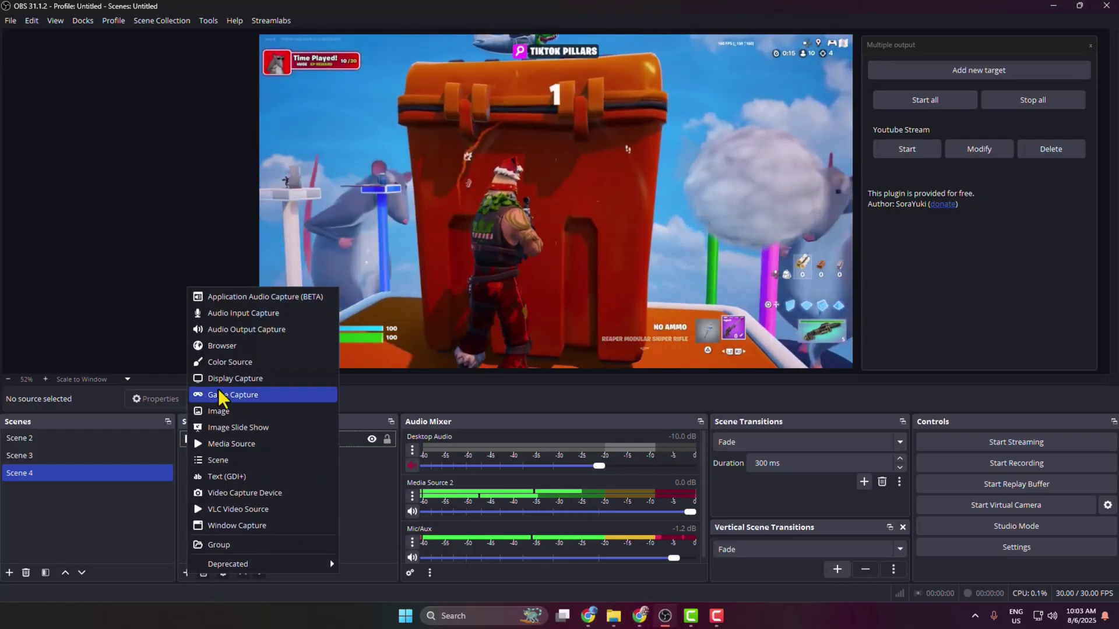
{"action": "left_click", "coordinate": [222, 346]}
{"action": "type", "text": "f"}
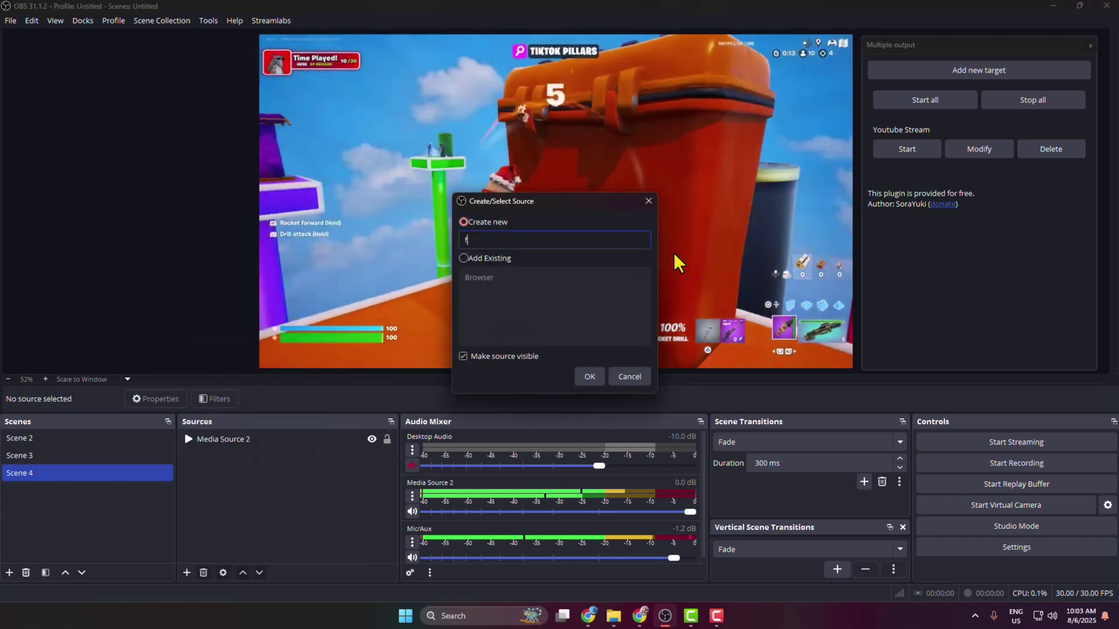
{"action": "type", "text": "ollower count"}
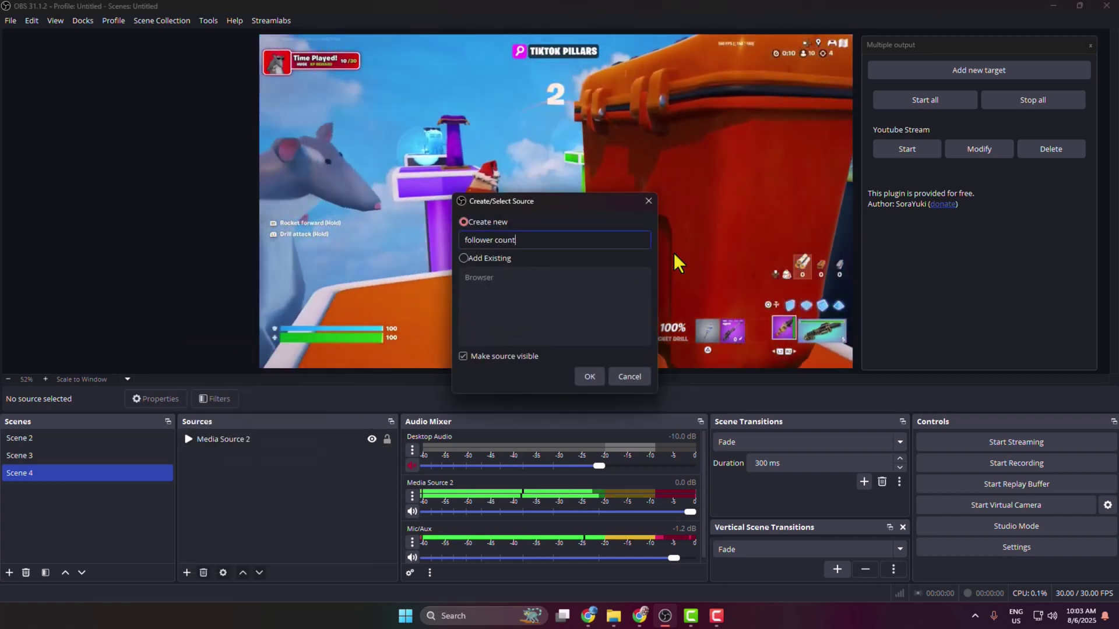
{"action": "left_click", "coordinate": [590, 377]}
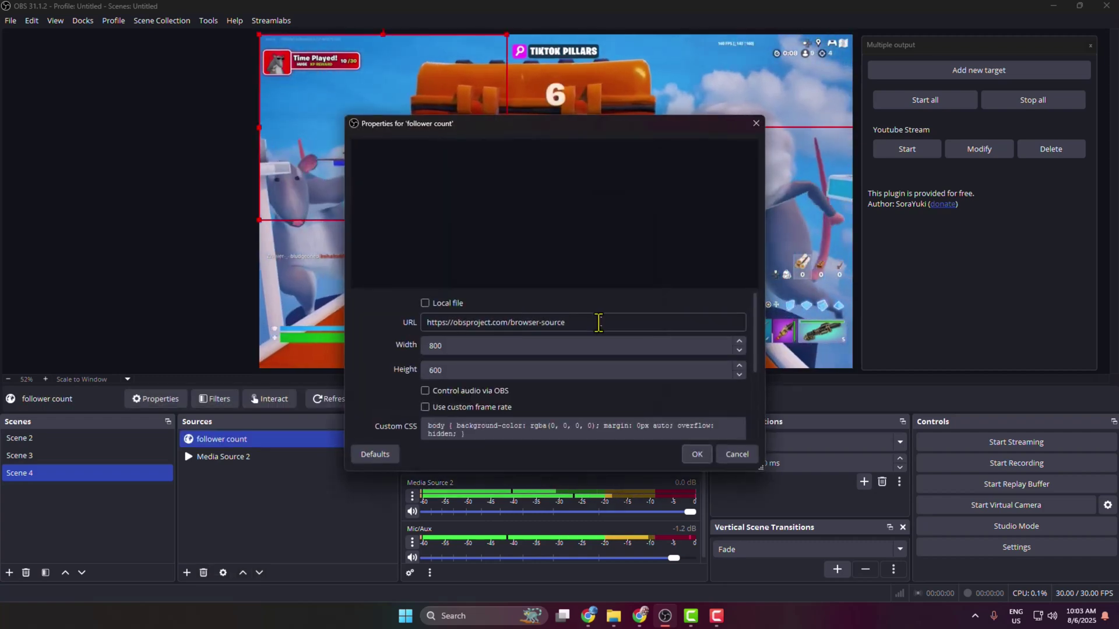
{"action": "left_click_drag", "start_coordinate": [599, 323], "coordinate": [205, 333]}
{"action": "key", "text": "ctrl+v"}
{"action": "left_click", "coordinate": [697, 454]}
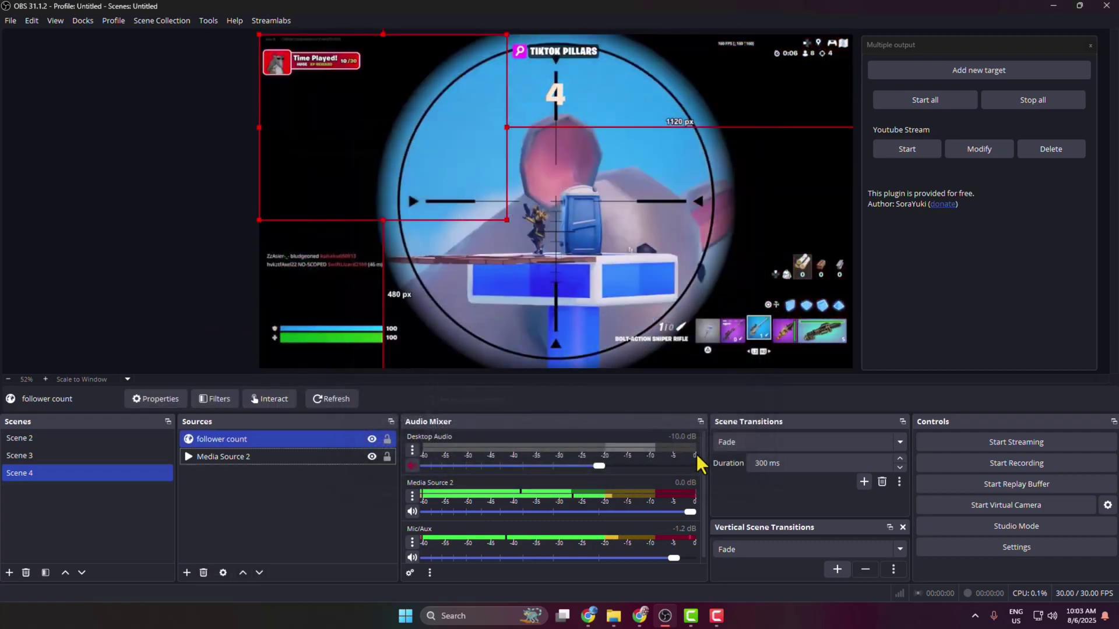
{"action": "left_click_drag", "start_coordinate": [376, 88], "coordinate": [376, 140]}
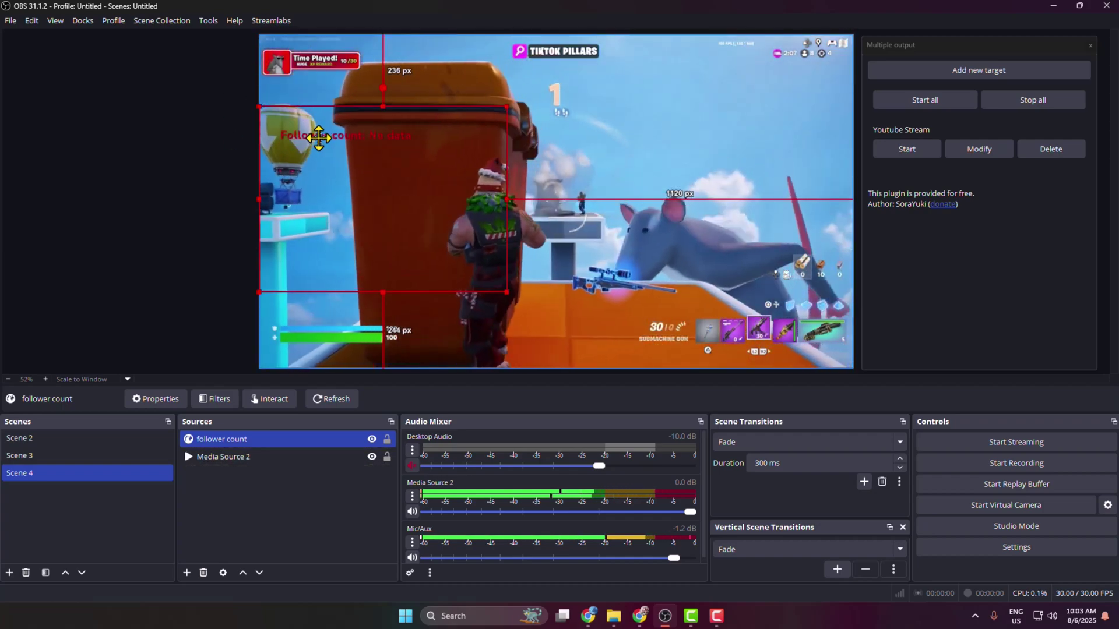
{"action": "left_click_drag", "start_coordinate": [316, 119], "coordinate": [767, 175]}
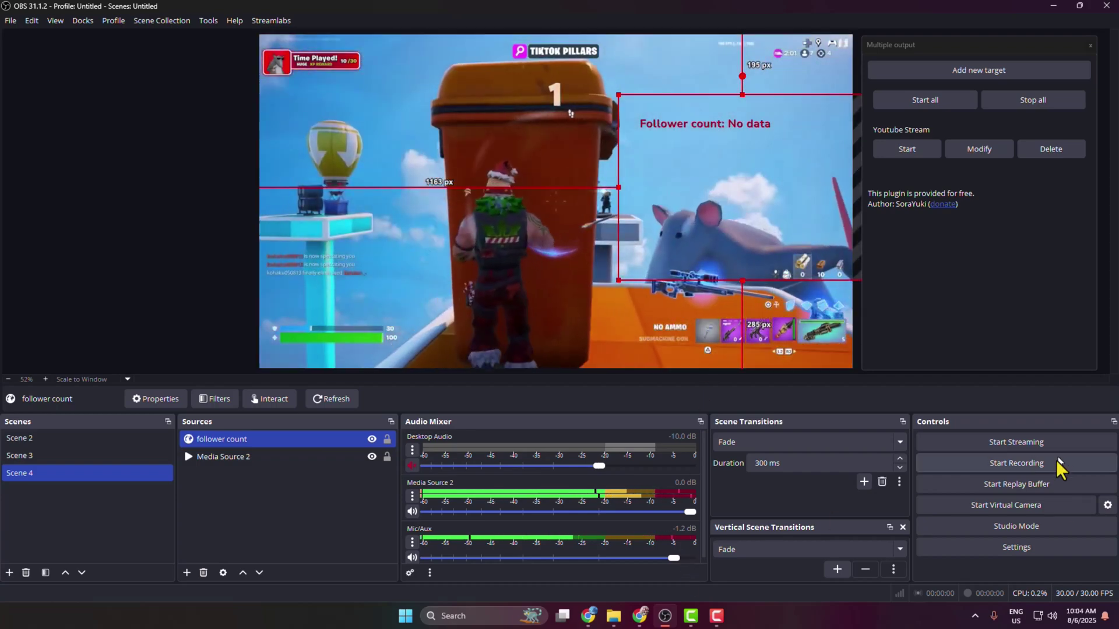
Step: Set the stream service to Twitch, go live, and switch to the Twitch Stream Manager
{"action": "left_click", "coordinate": [1025, 552]}
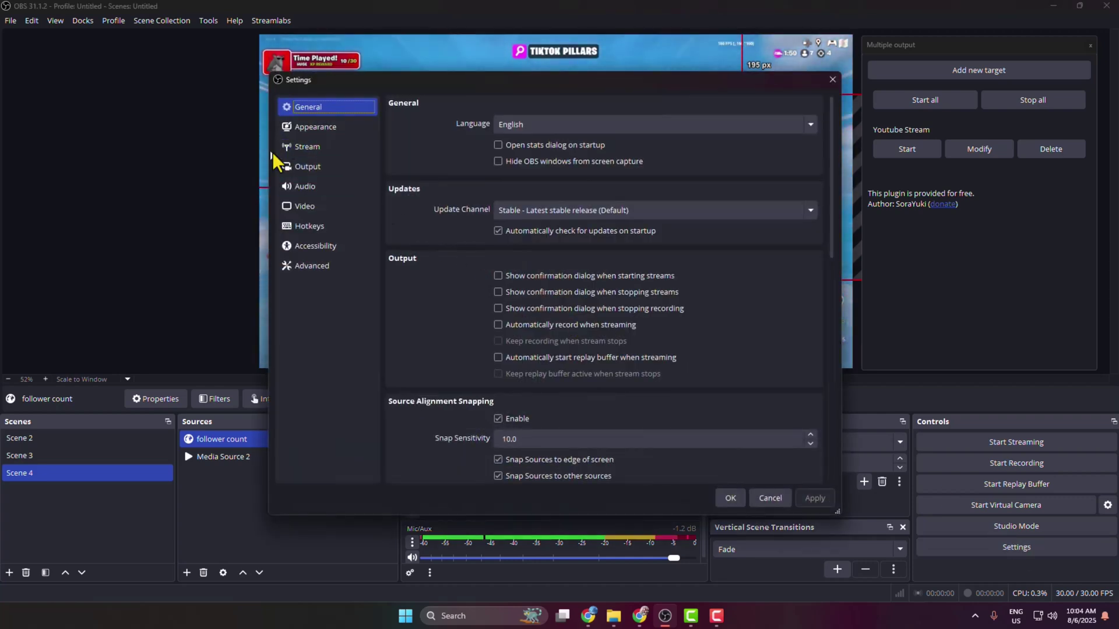
{"action": "left_click", "coordinate": [303, 148]}
{"action": "left_click", "coordinate": [523, 105]}
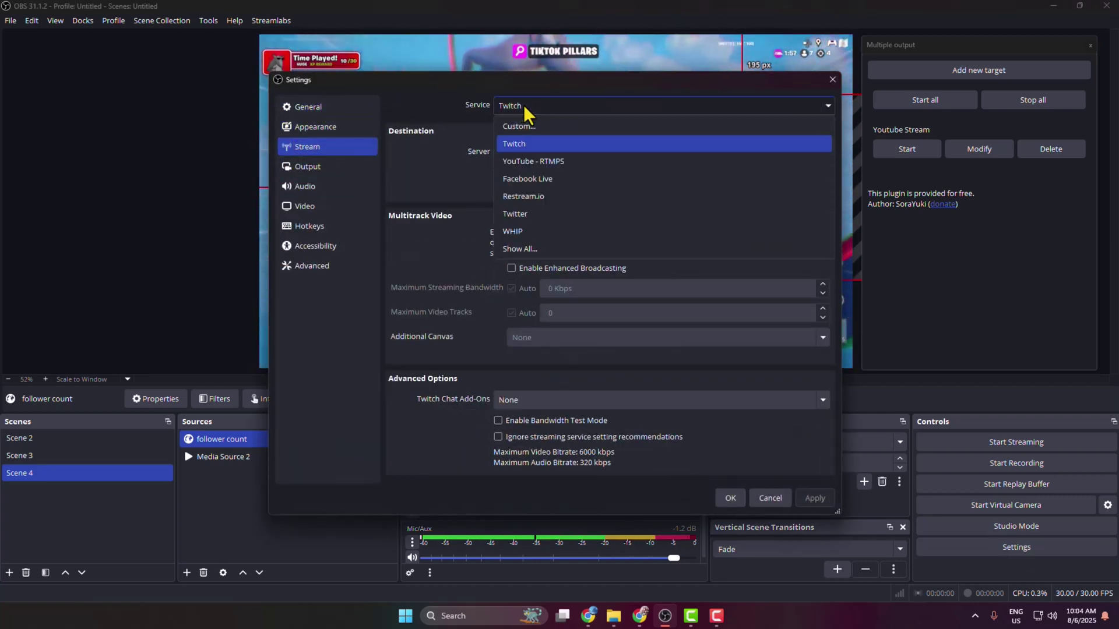
{"action": "left_click", "coordinate": [524, 143]}
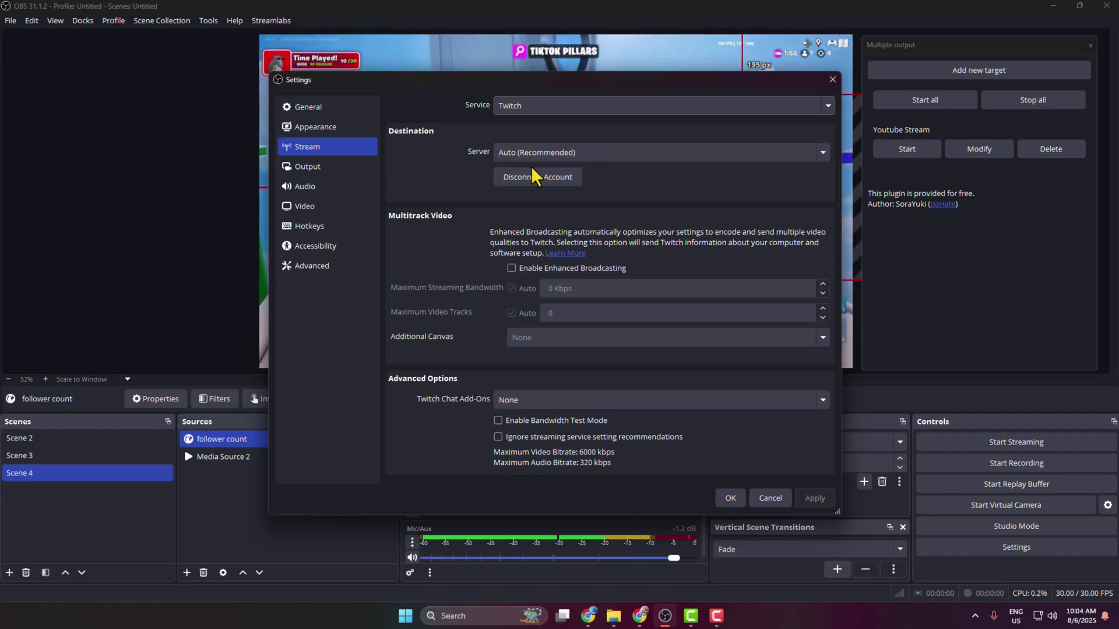
{"action": "left_click", "coordinate": [739, 499]}
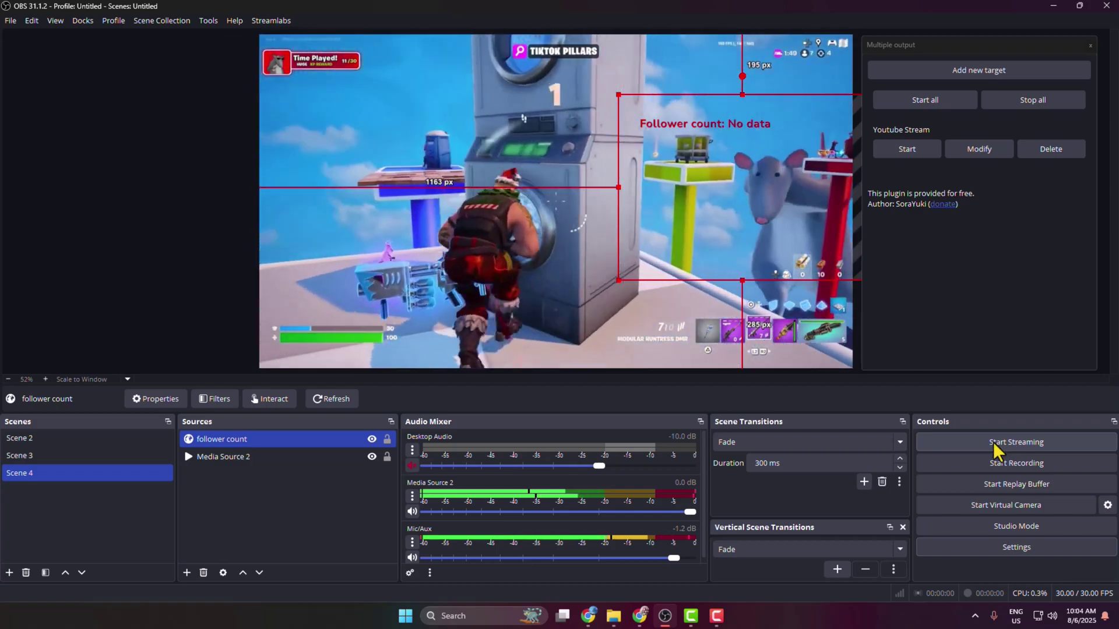
{"action": "left_click", "coordinate": [997, 442]}
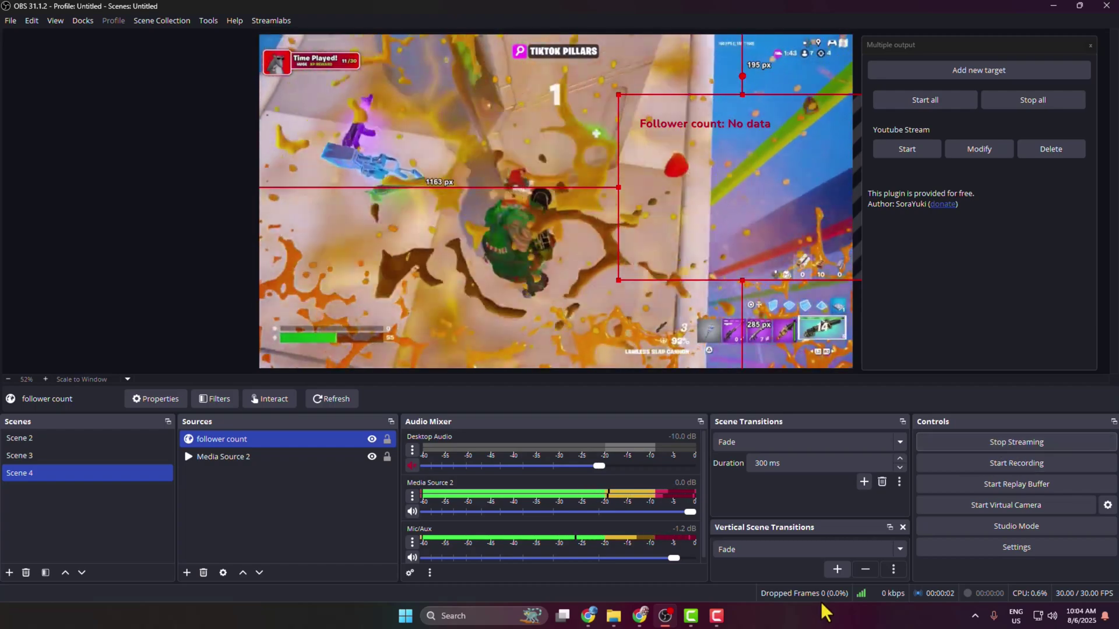
{"action": "left_click", "coordinate": [640, 616]}
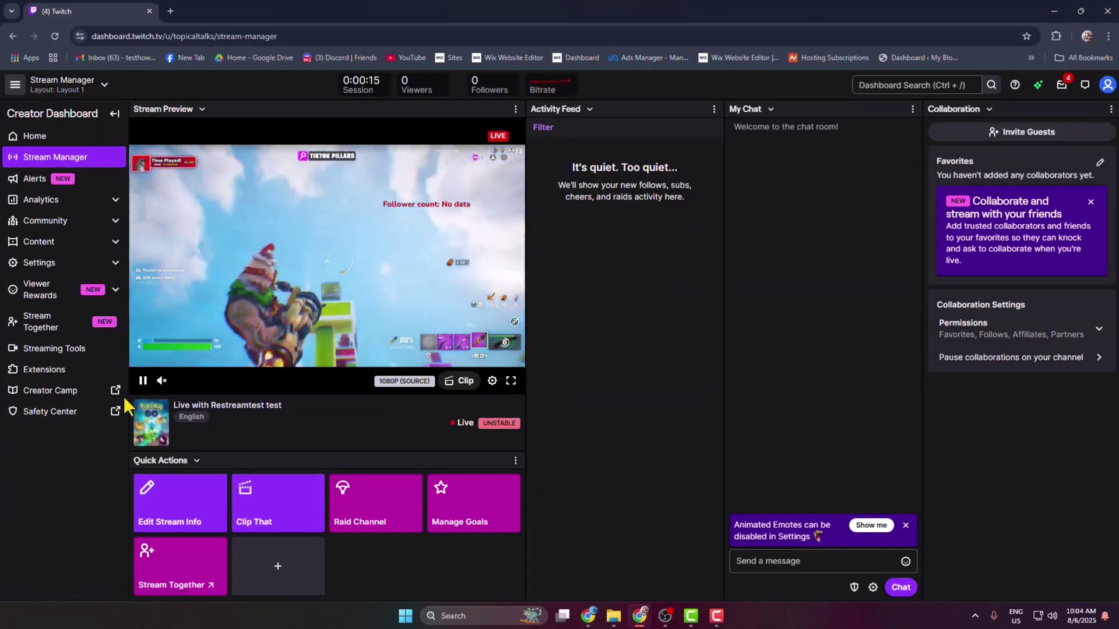